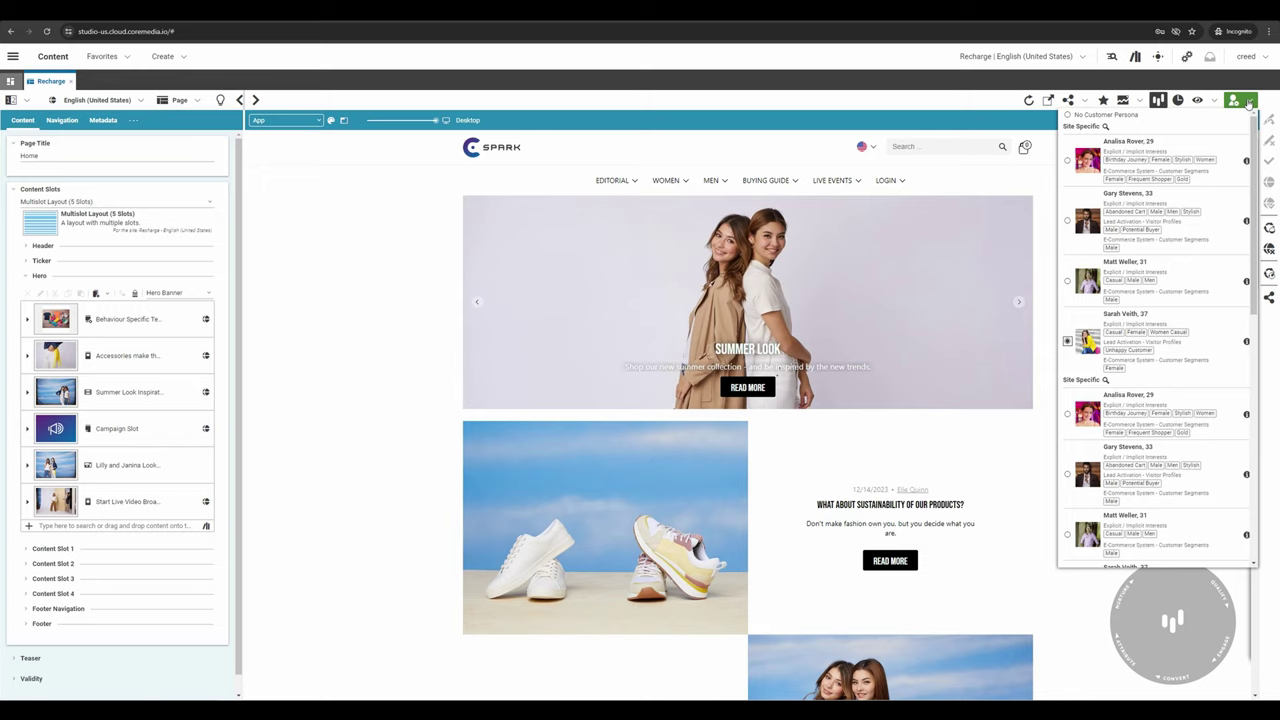
Switch to the Spark storefront preview, trigger the Web Push engagement demo and accept its promotion updates.
left_click(1213, 100)
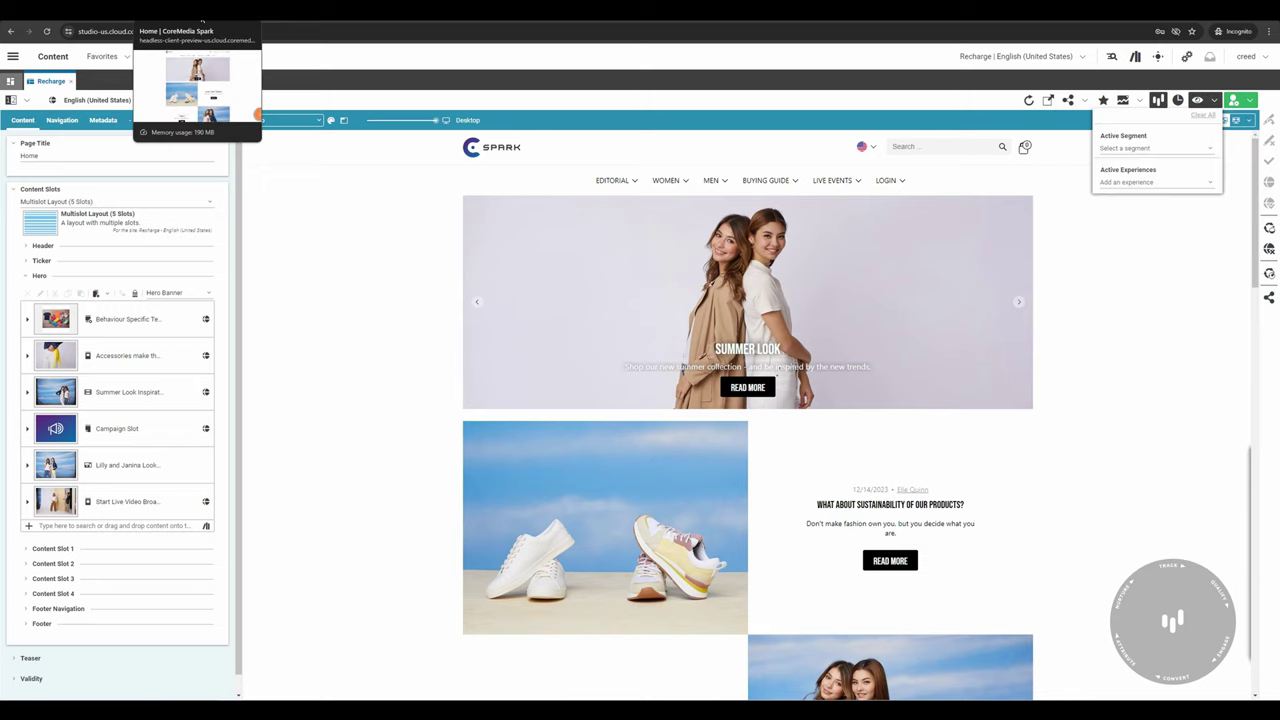
left_click(201, 18)
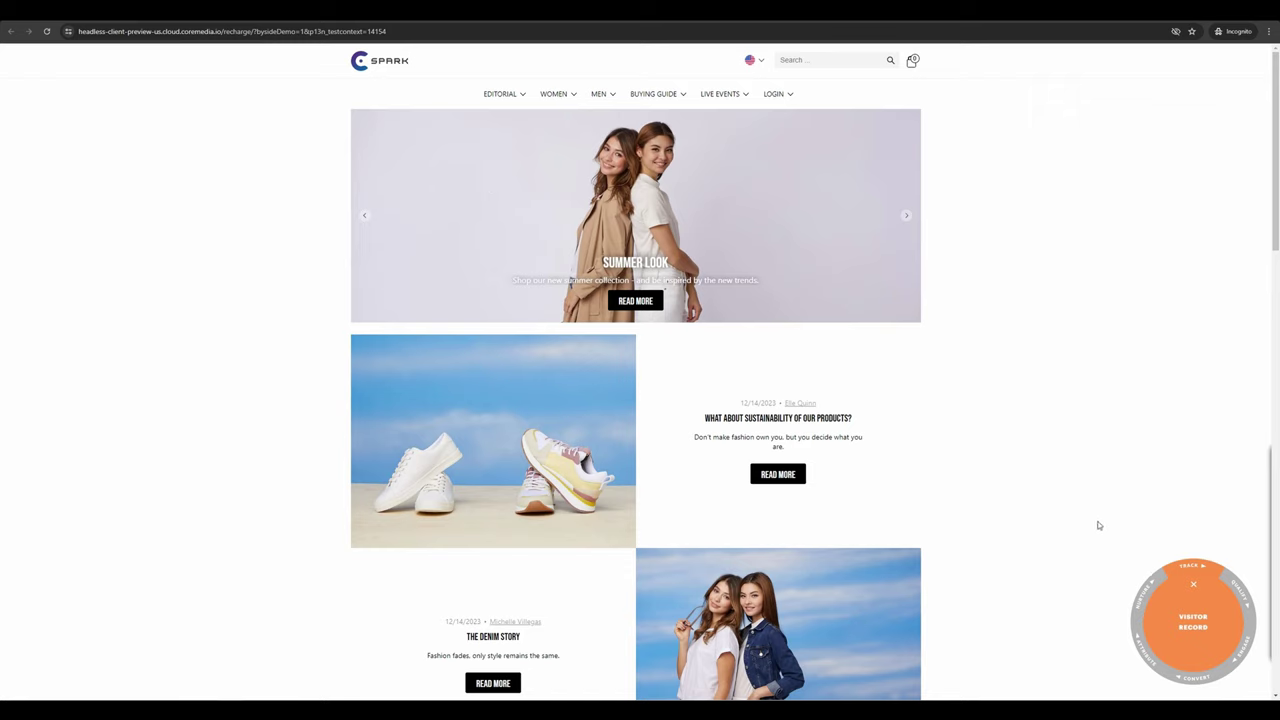
left_click(1245, 648)
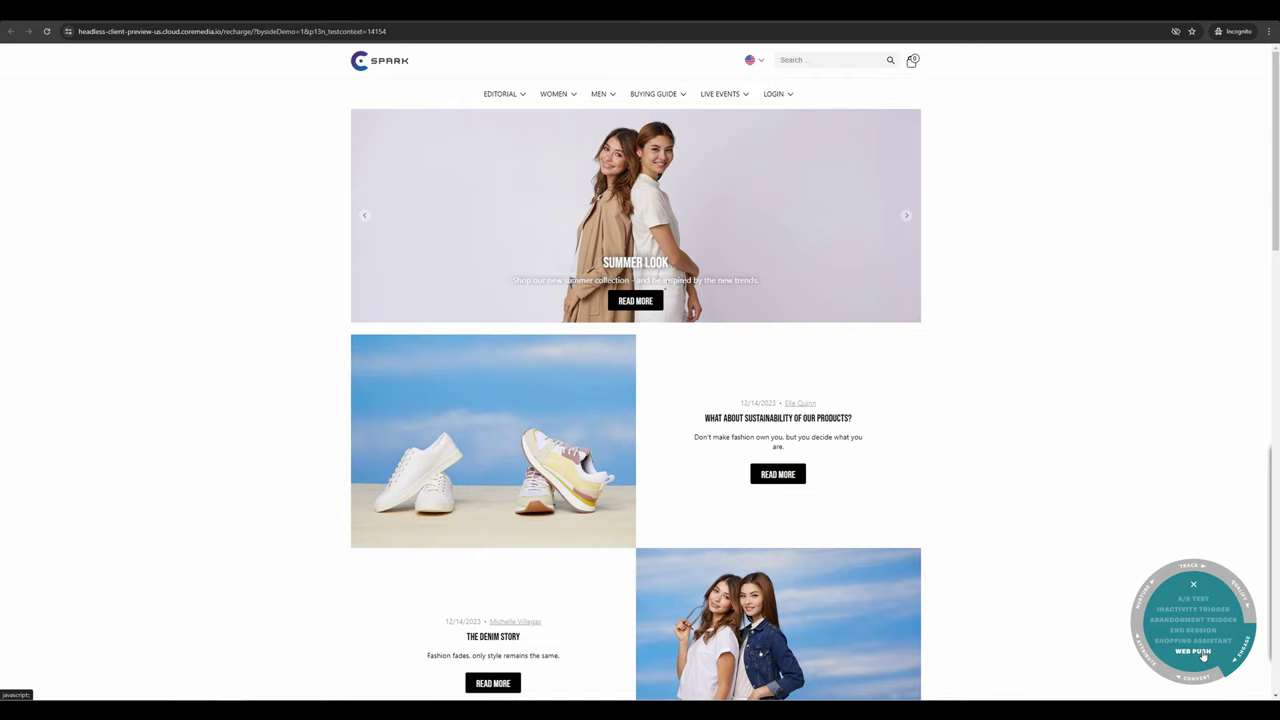
left_click(1203, 655)
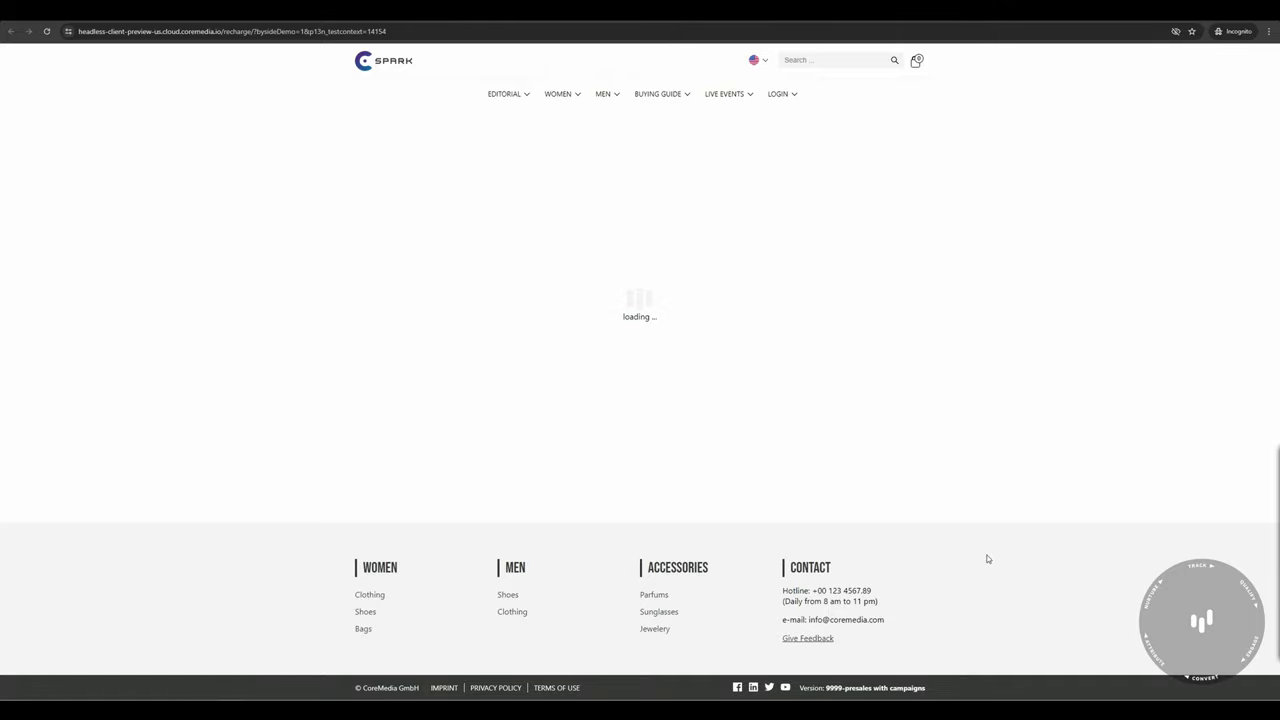
left_click(1254, 656)
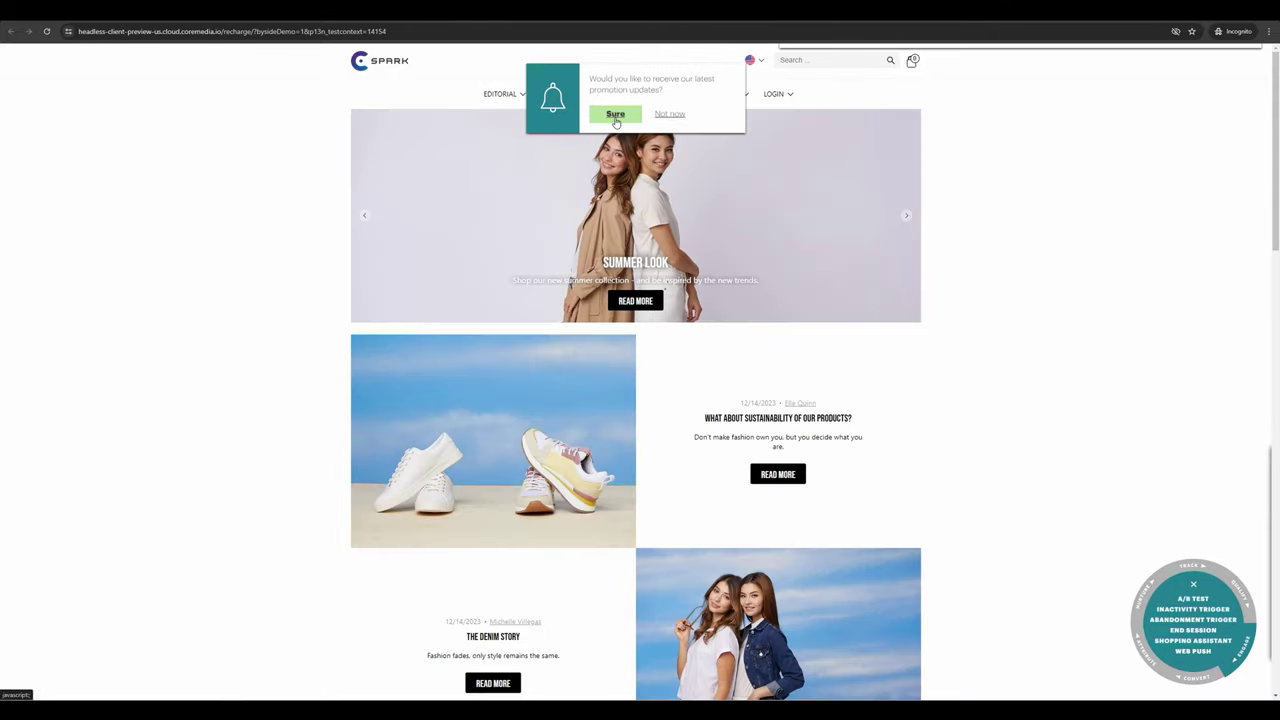
left_click(615, 115)
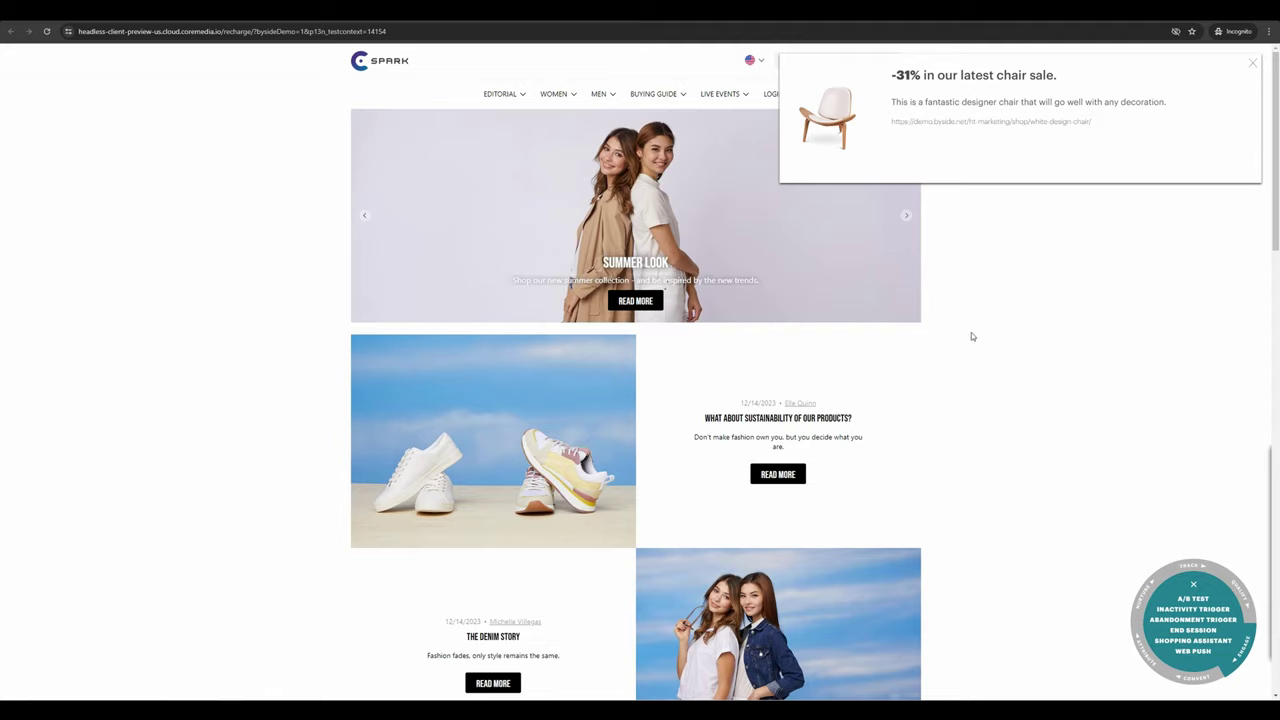
Switch to the BySide campaign platform and create a new campaign promoted through Push Notifications.
key("ctrl+Tab")
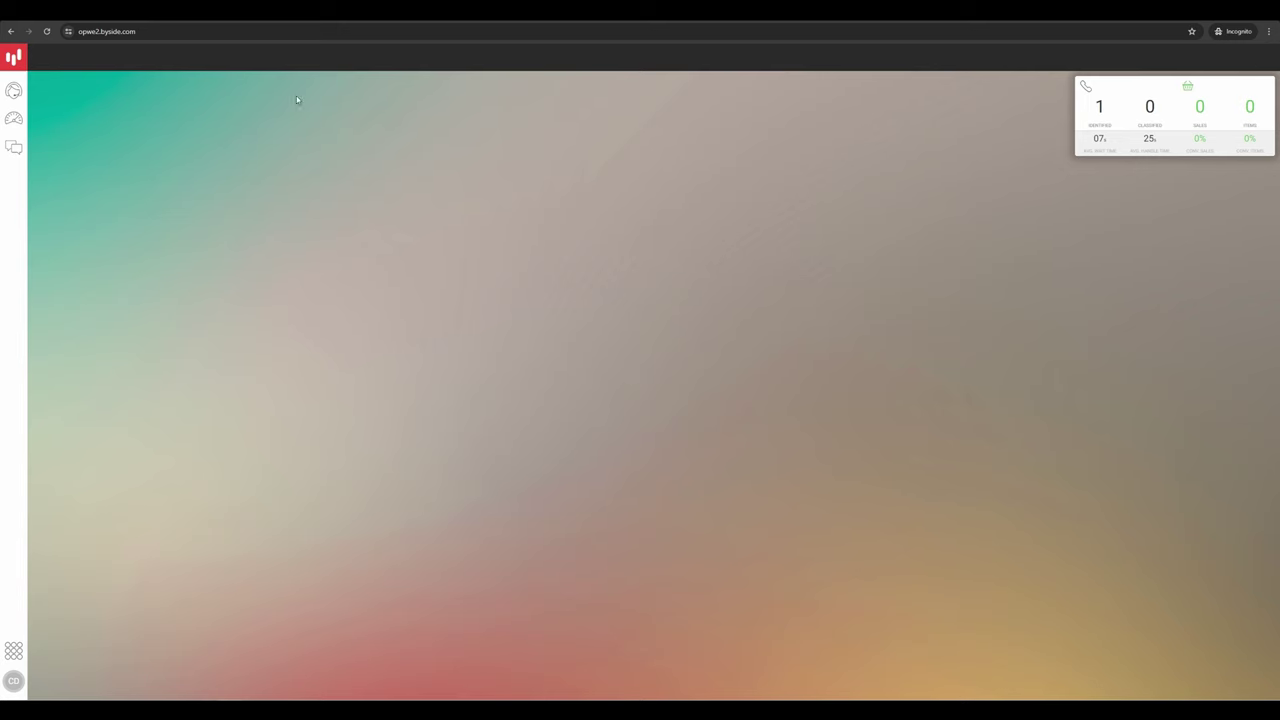
left_click(14, 150)
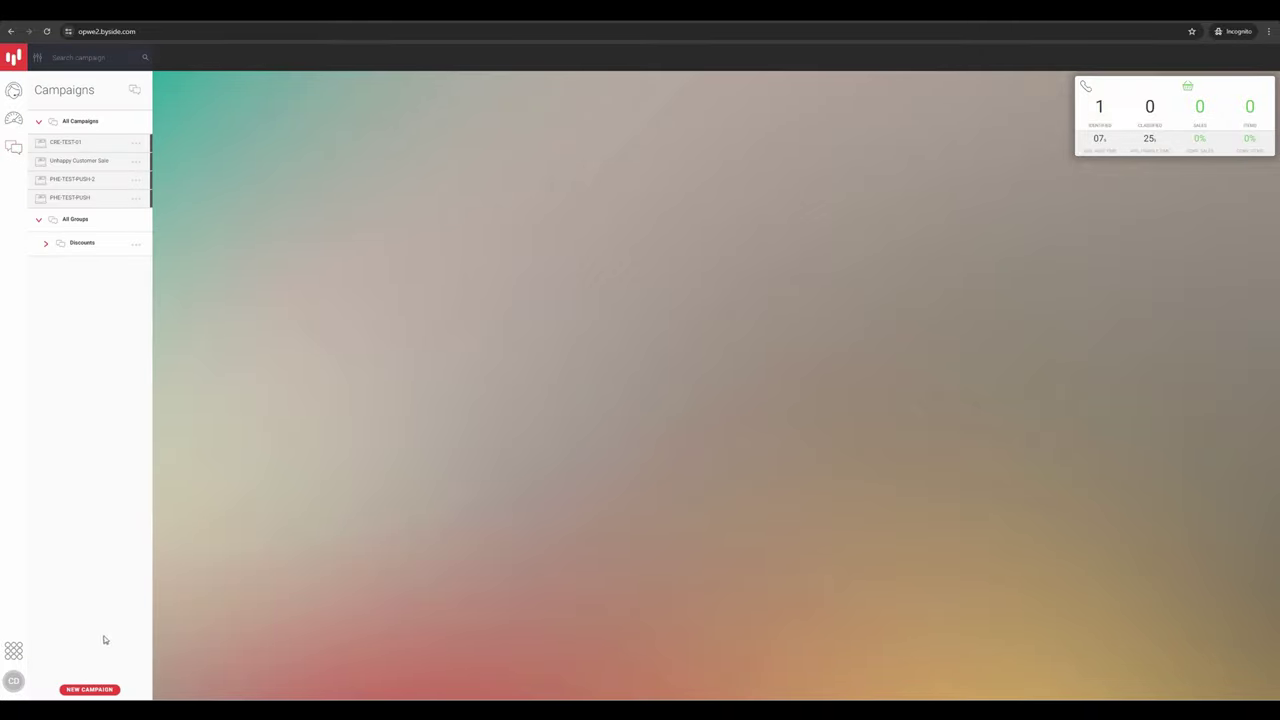
left_click(96, 690)
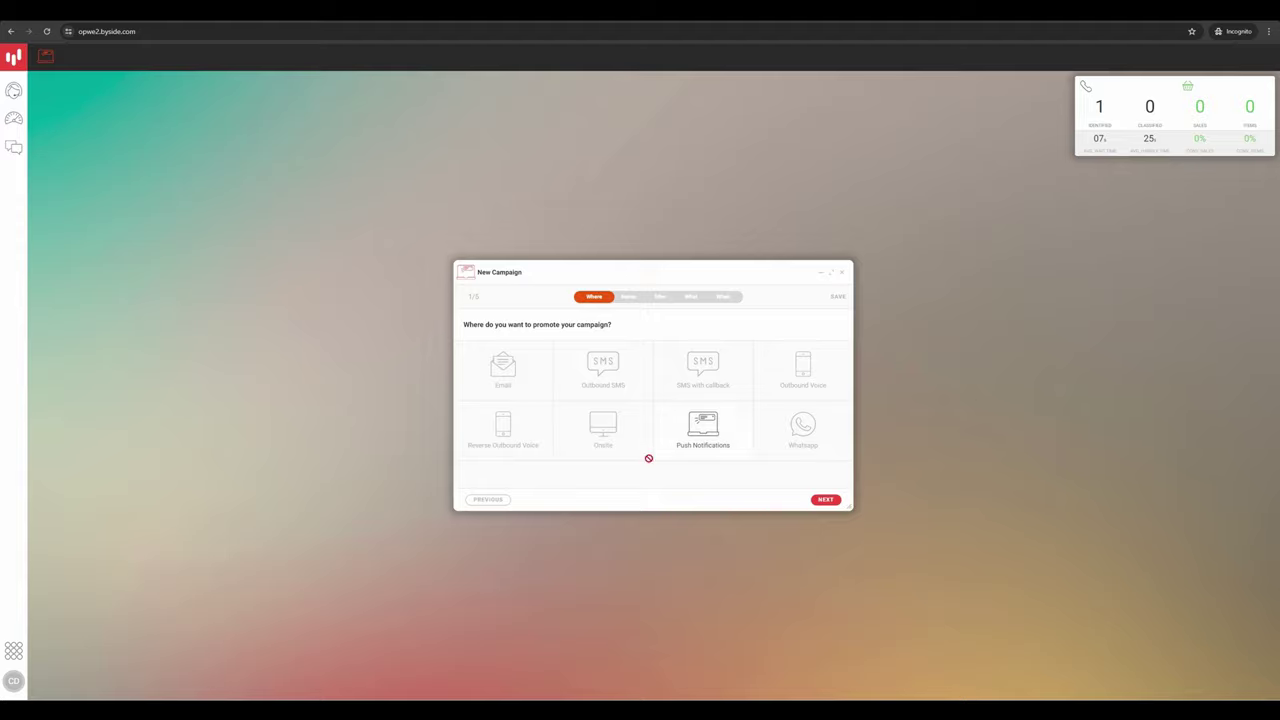
left_click(700, 438)
left_click(824, 500)
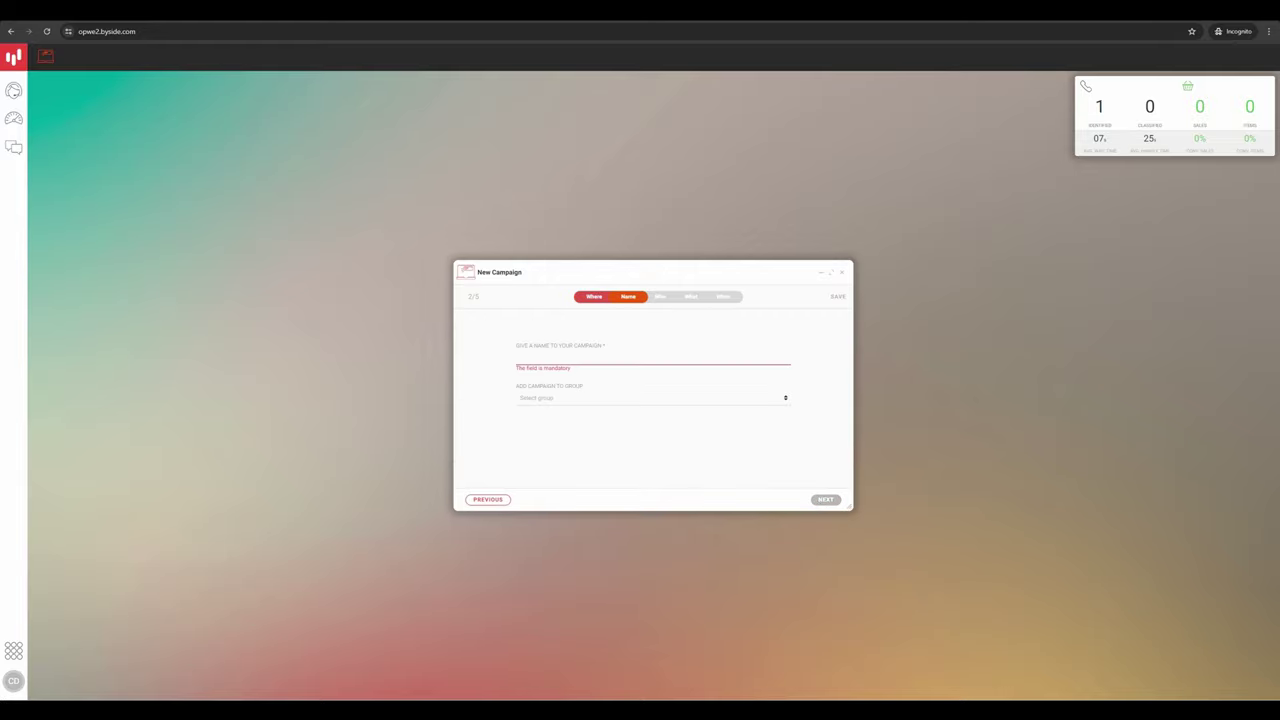
Name the campaign Unhpy_Cust_01 and add it to the Discounts group.
left_click(546, 357)
type("Unhpy_Cust_01")
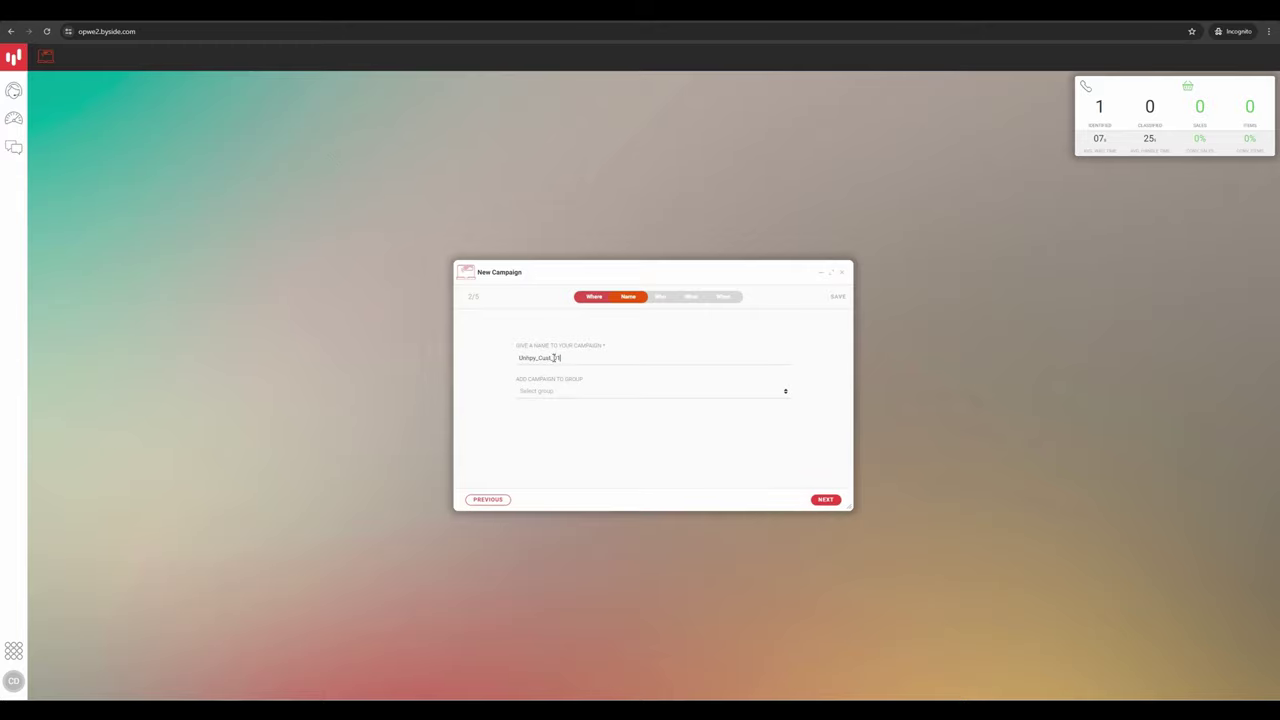
left_click(557, 390)
left_click(555, 413)
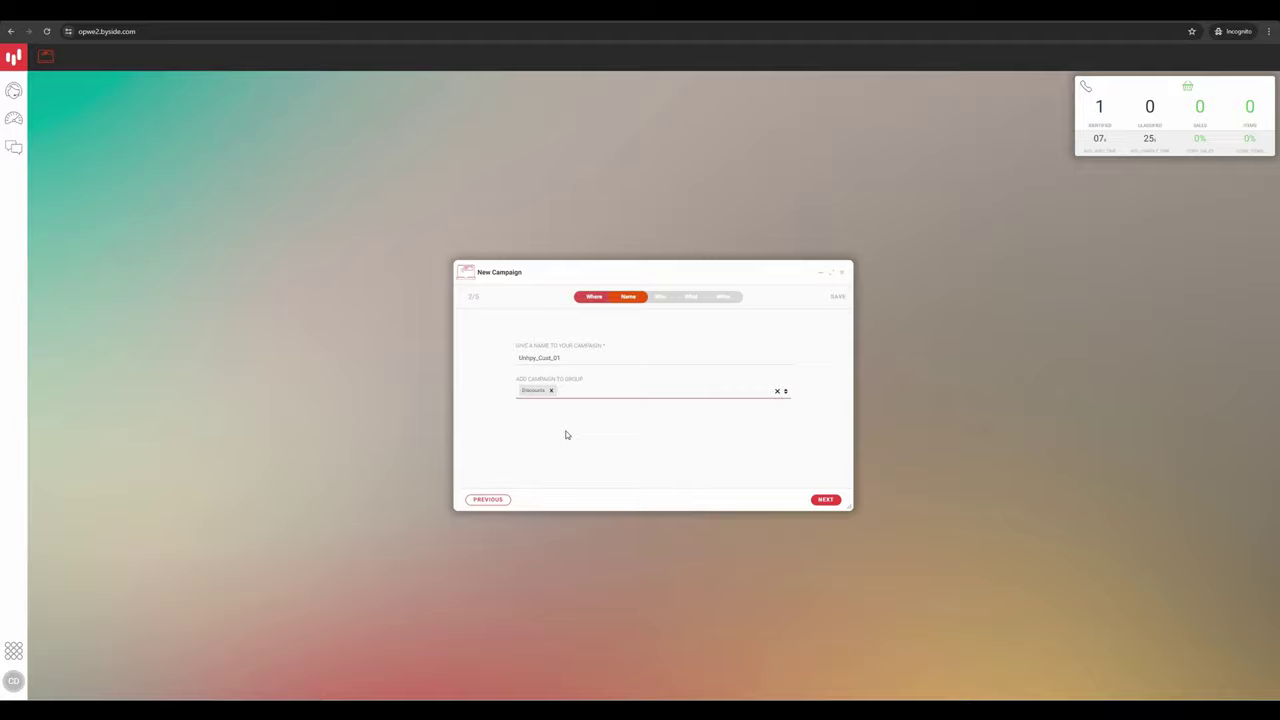
left_click(825, 499)
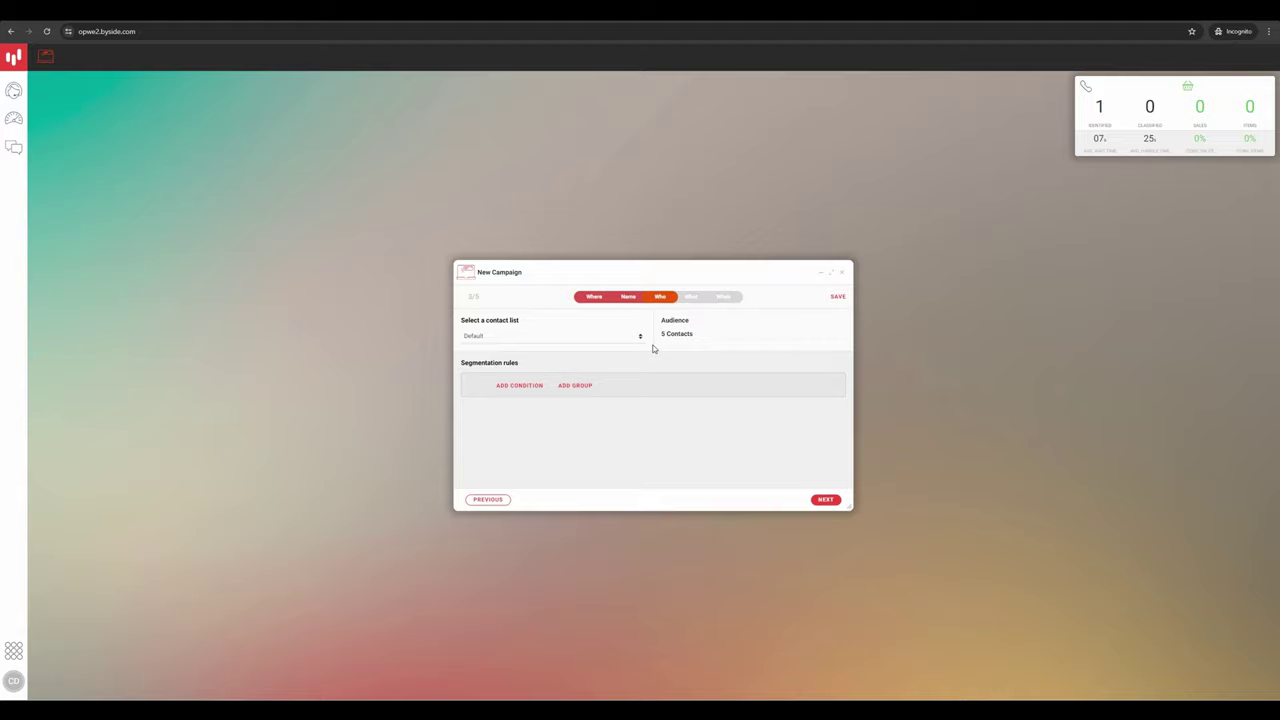
Add two segmentation conditions where the visitor profile equals Potentially unhappy Visitor and Female Products Interest.
left_click(527, 387)
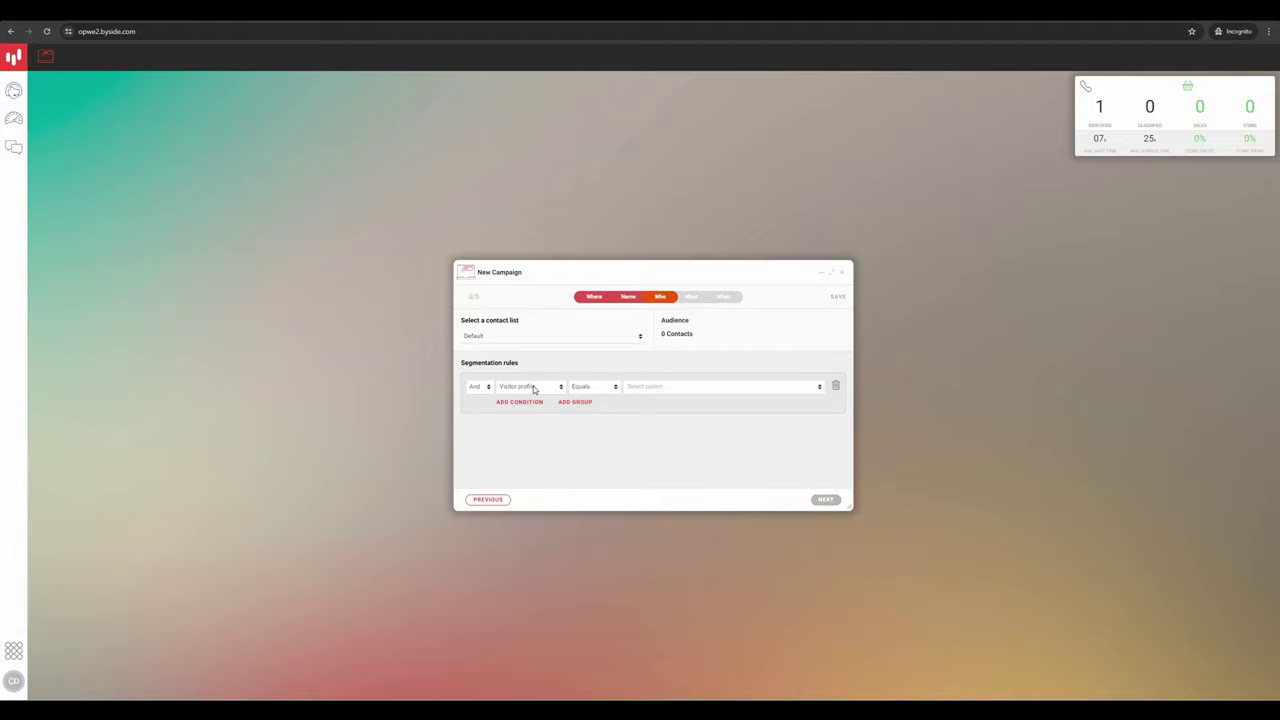
left_click(651, 389)
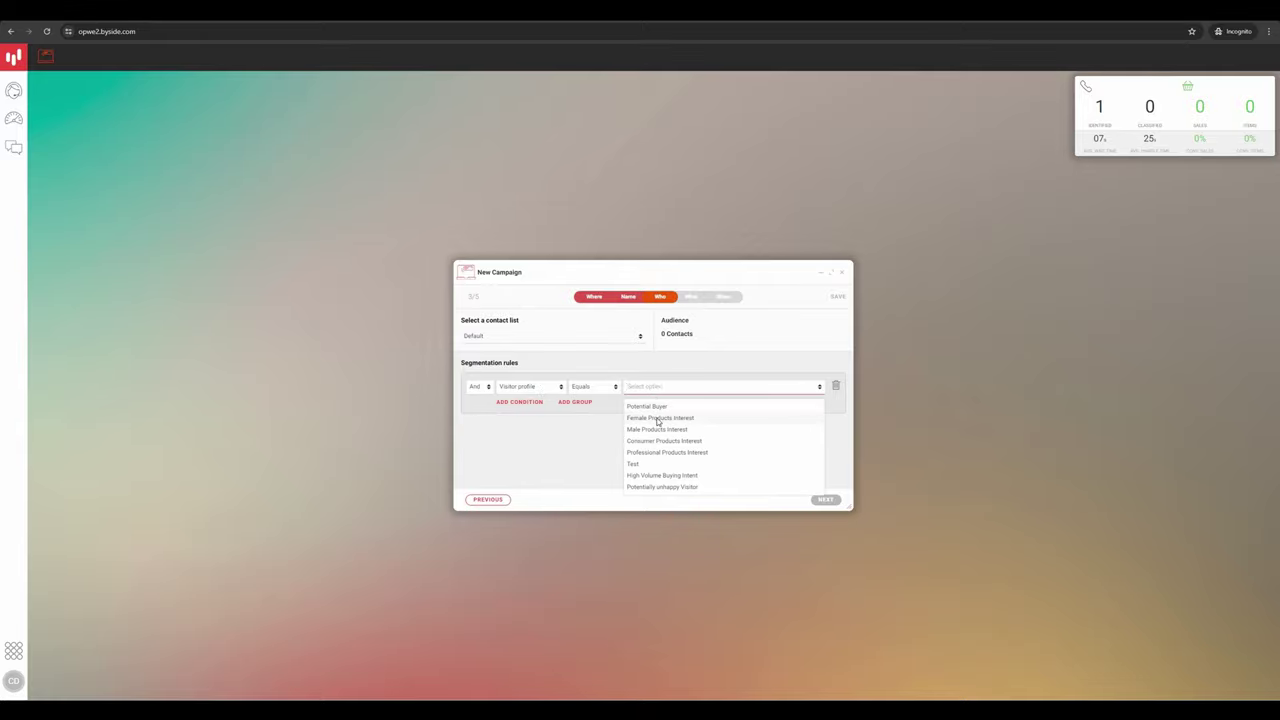
left_click(662, 486)
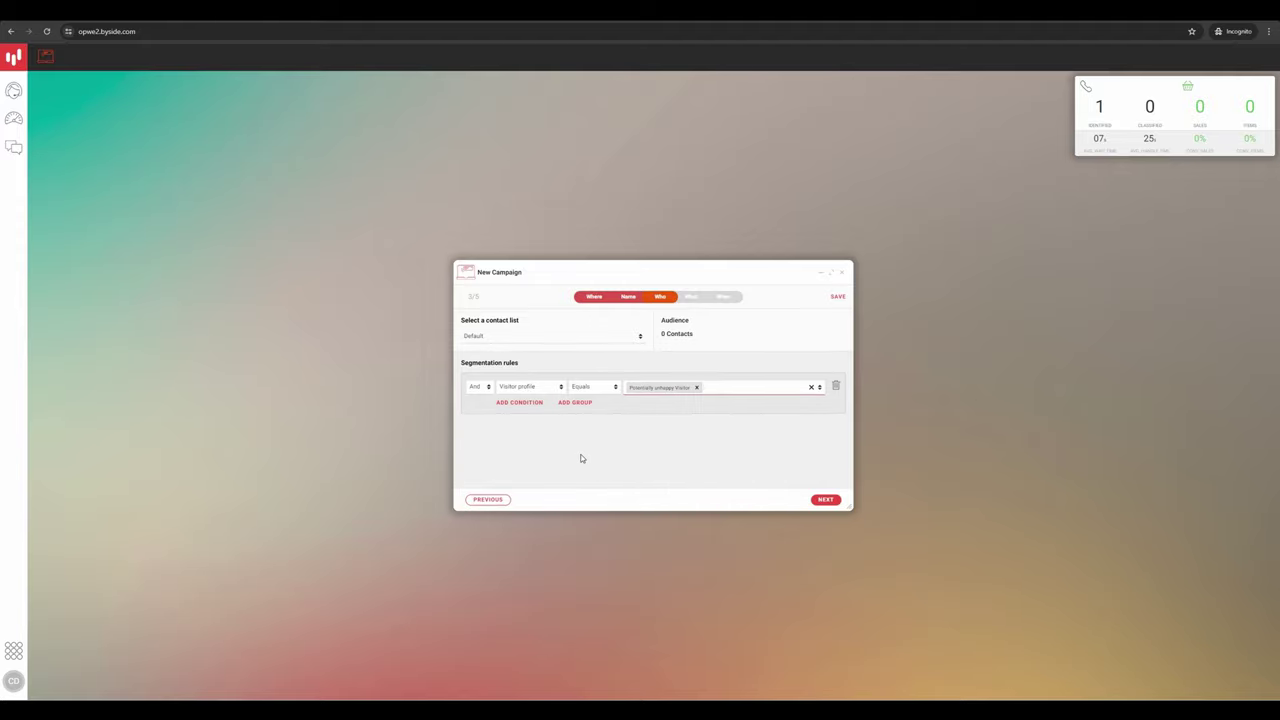
left_click(525, 404)
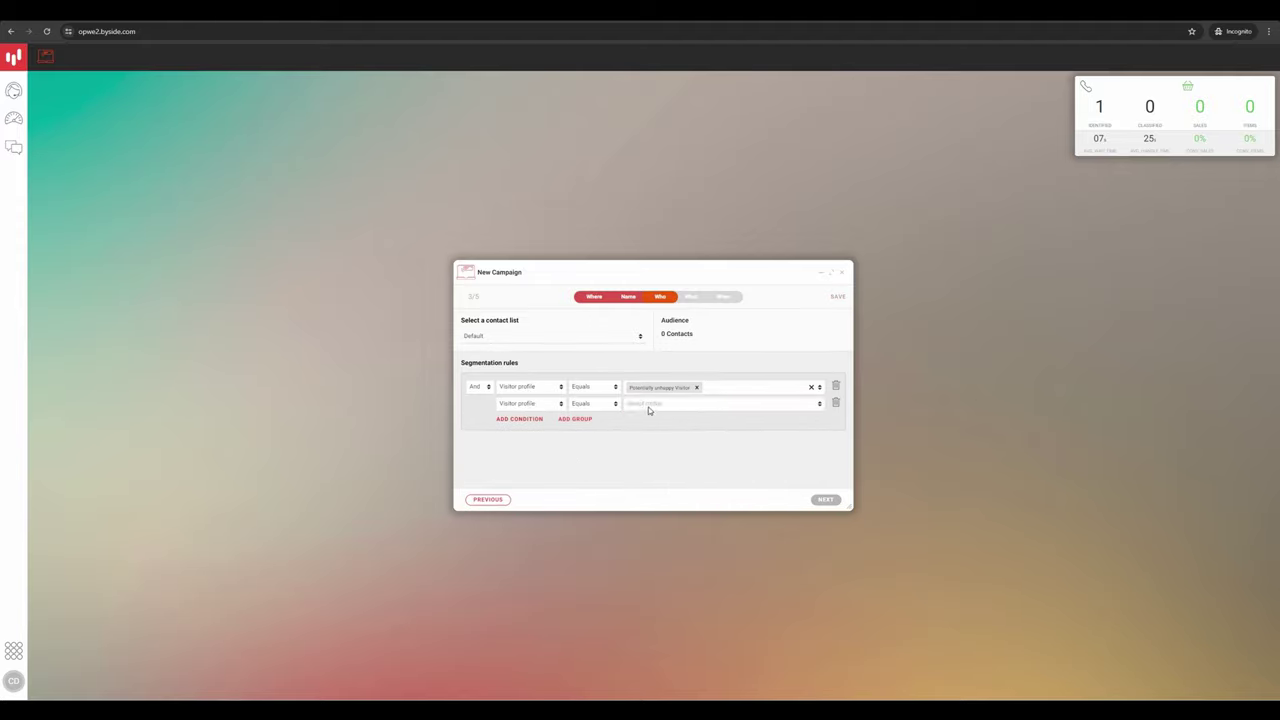
left_click(650, 405)
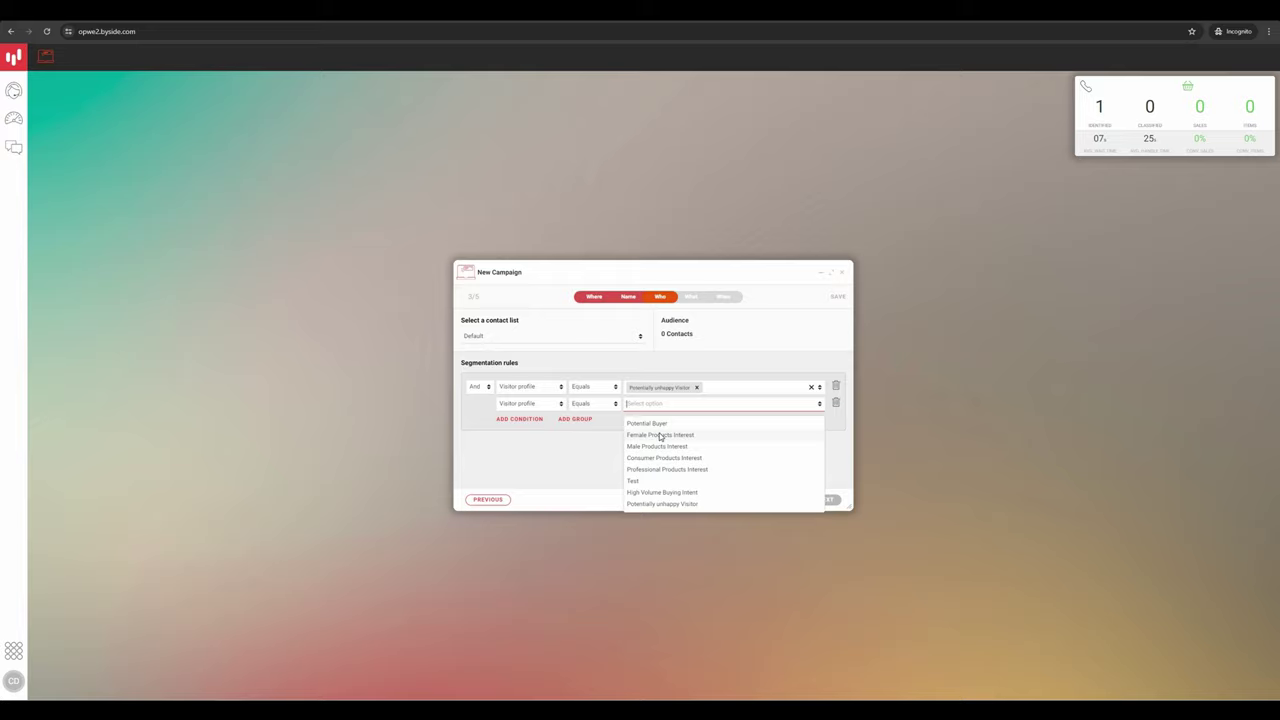
left_click(660, 435)
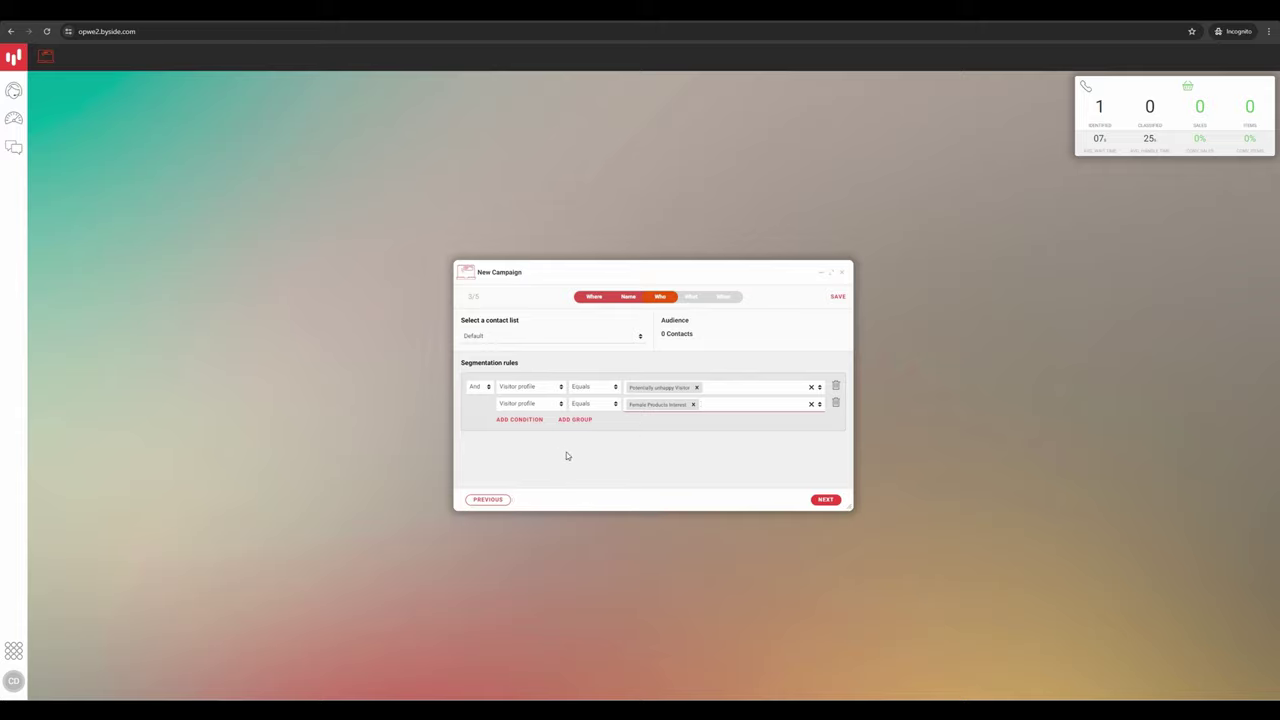
left_click(826, 500)
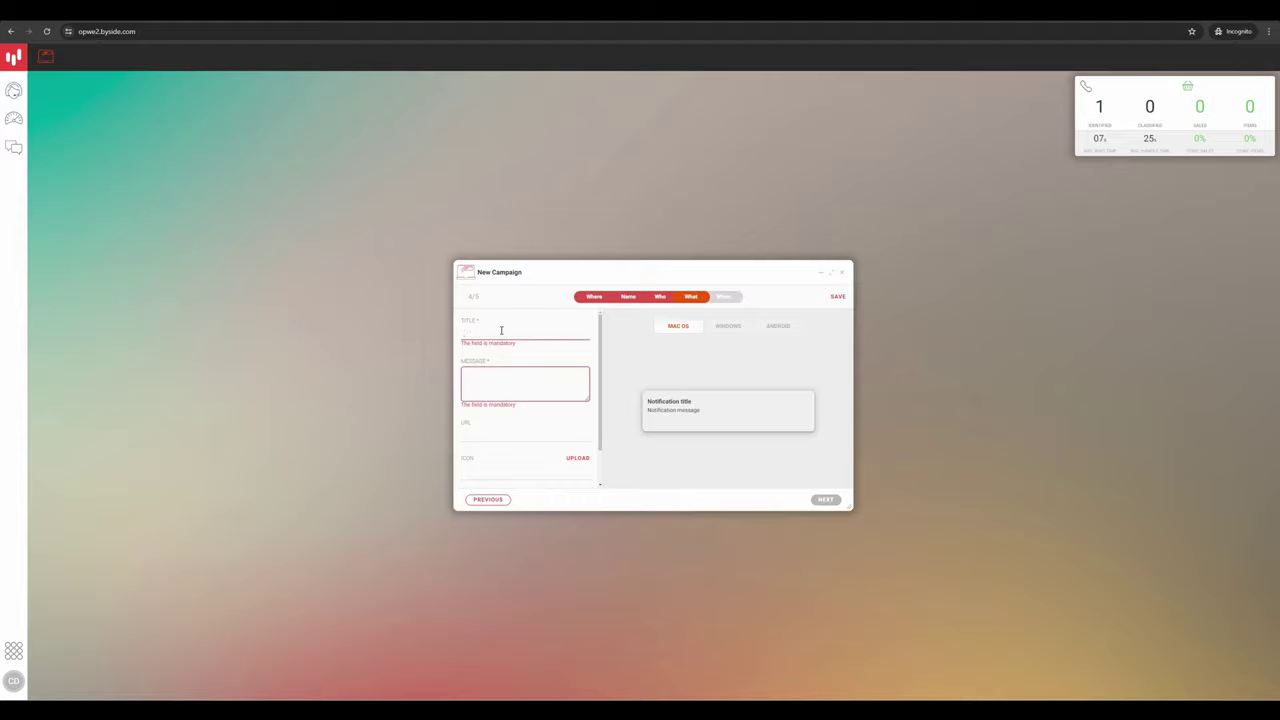
type("A special offer, just for you!")
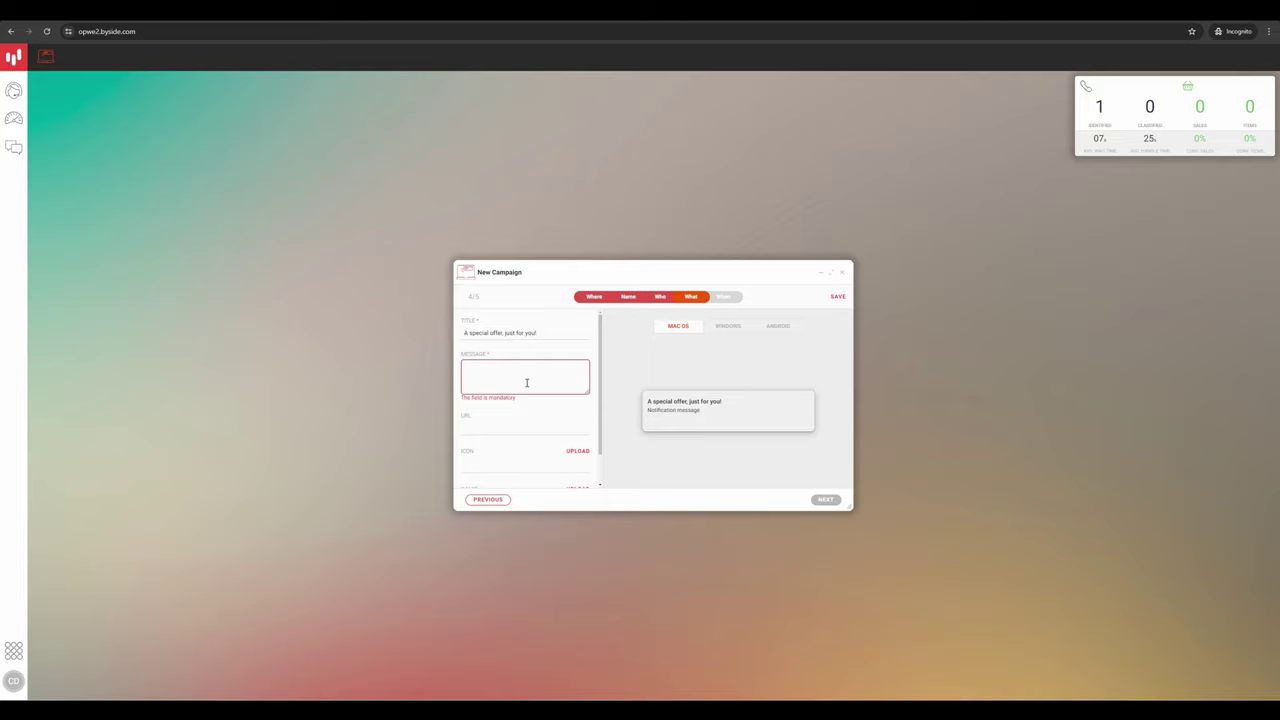
left_click(526, 382)
type("Click here to redeem a special discount at checkout.")
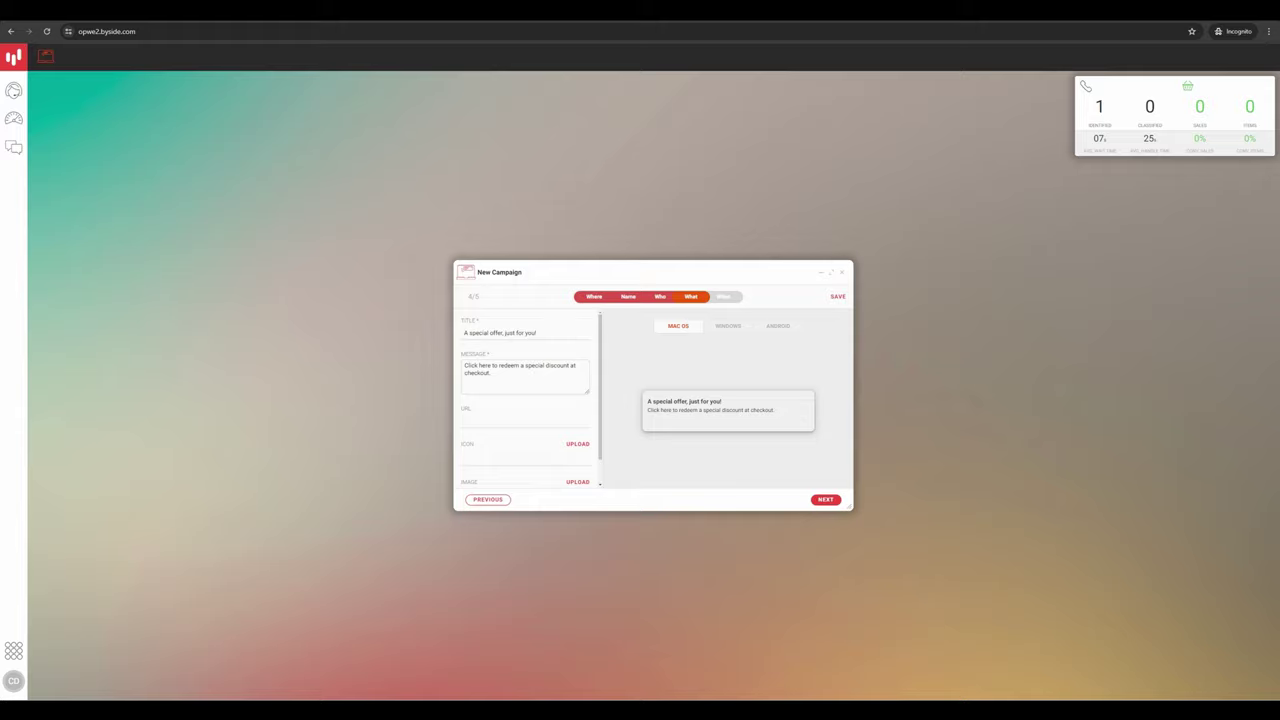
left_click(483, 420)
type("www.testbrand.com/checkout/specialdiscount")
Upload the Jeans picture from the Videos folder as the notification icon.
left_click(577, 446)
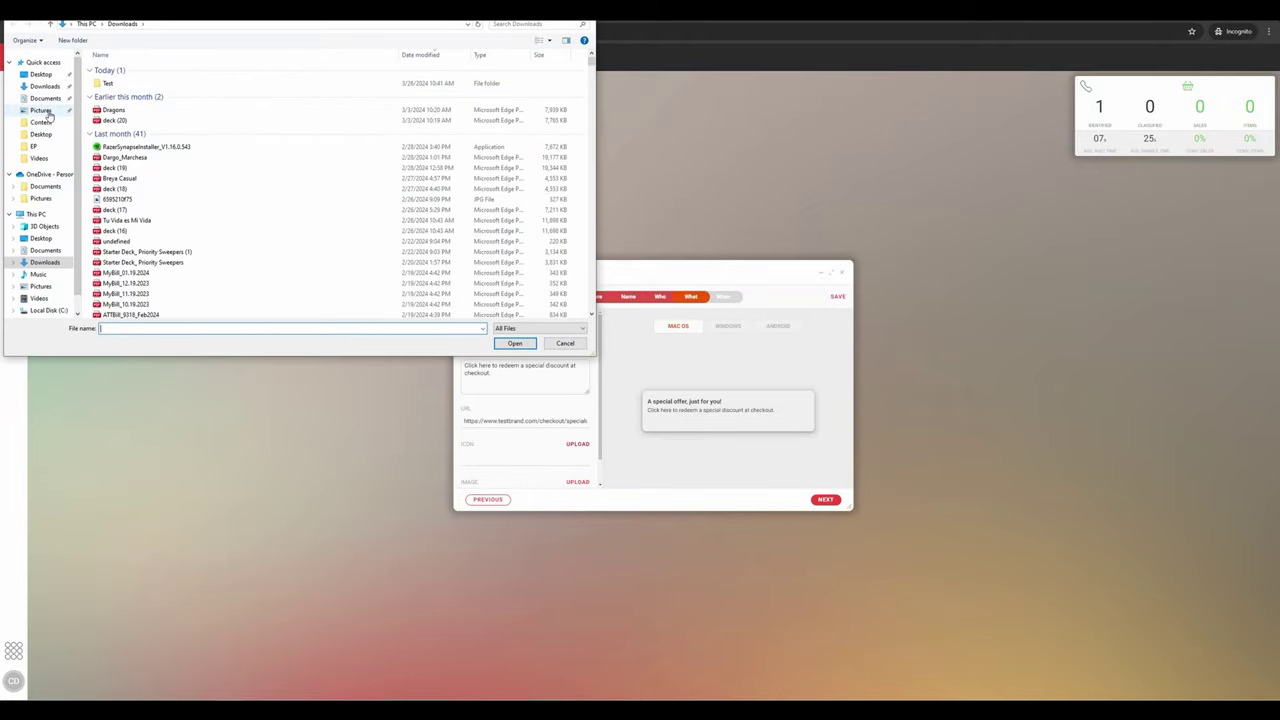
left_click(44, 122)
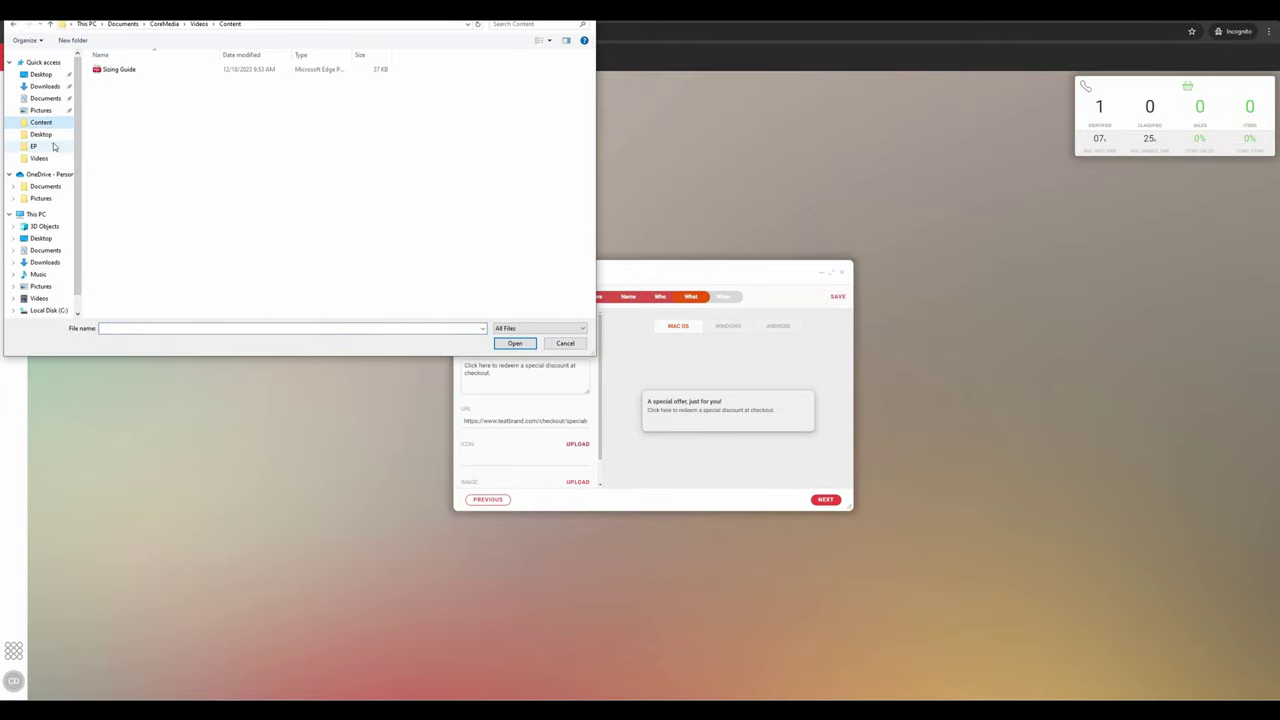
left_click(40, 158)
left_click(405, 100)
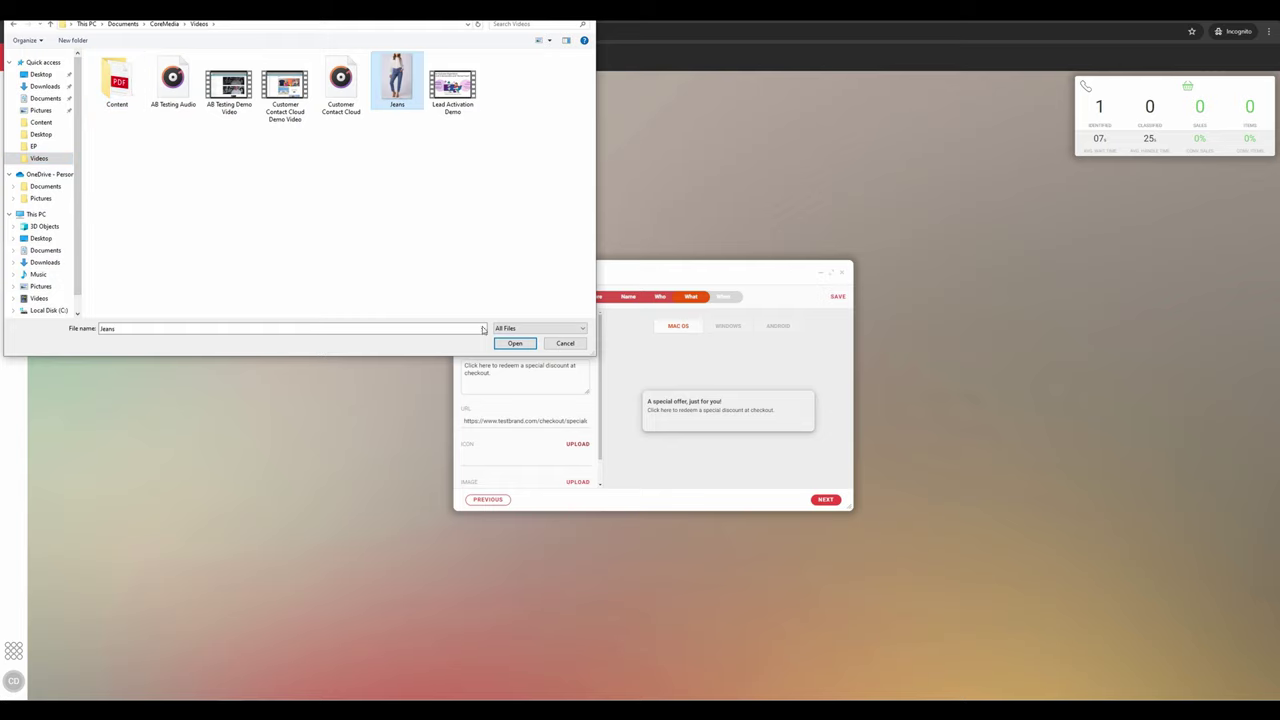
left_click(507, 342)
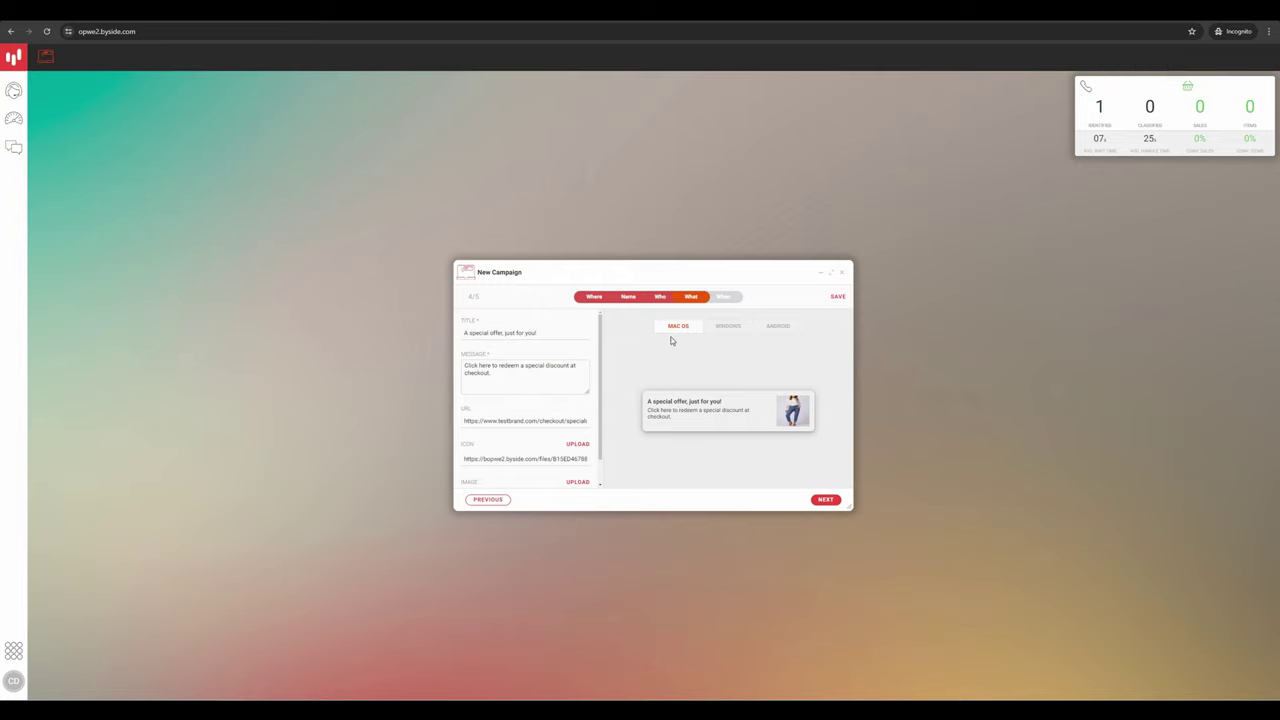
Preview the notification for Windows and Android, and continue to the campaign timing.
left_click(716, 331)
left_click(777, 332)
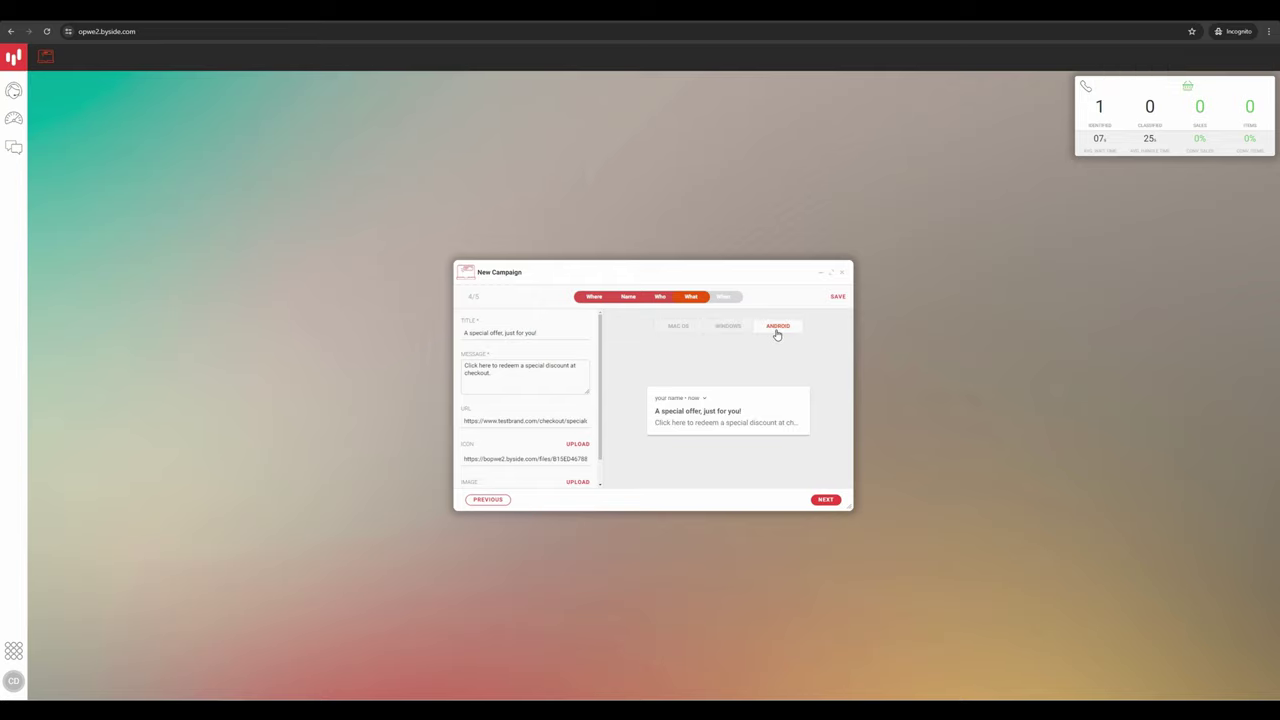
left_click(742, 328)
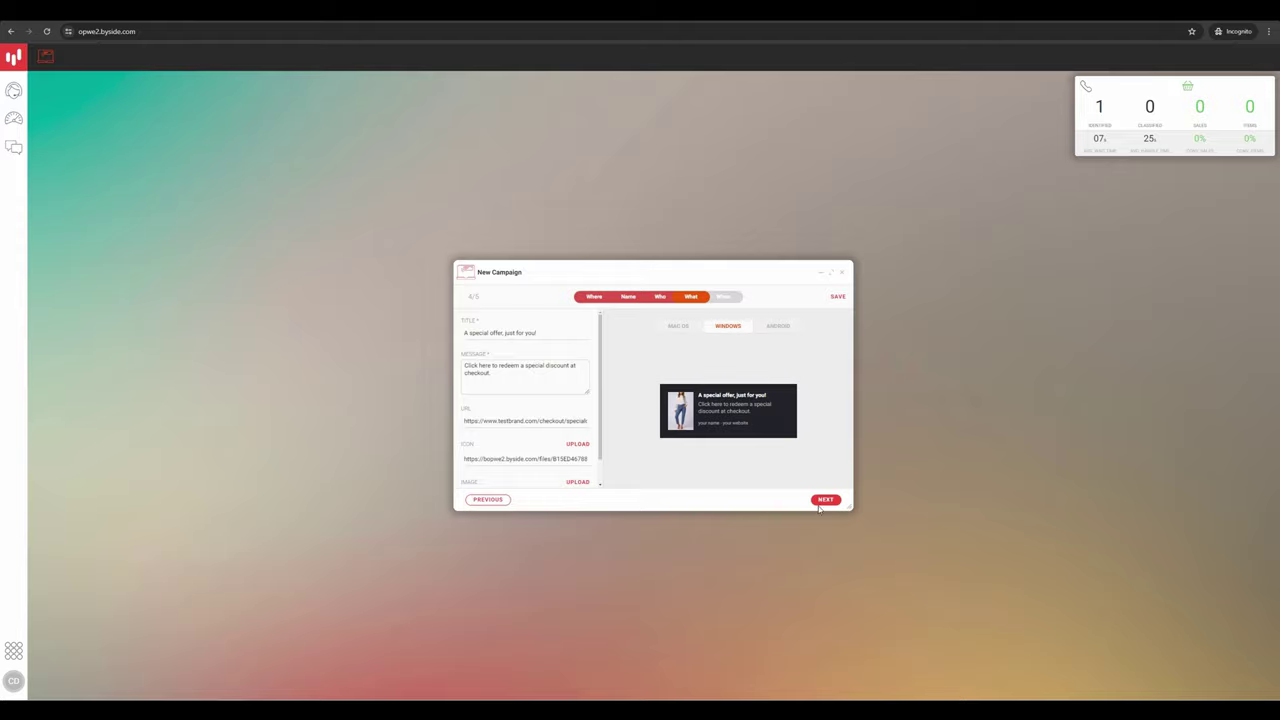
left_click(825, 500)
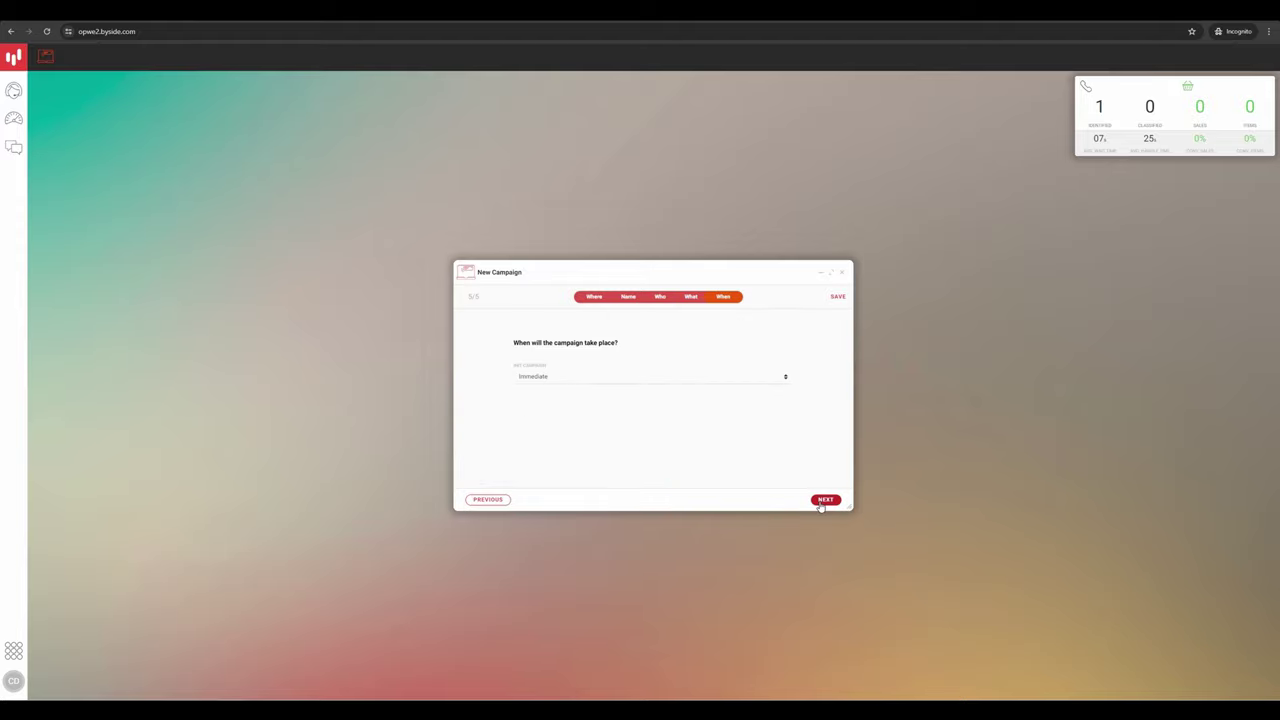
Try the Scheduled timing option for the campaign and set it back to Immediate.
left_click(571, 385)
left_click(550, 410)
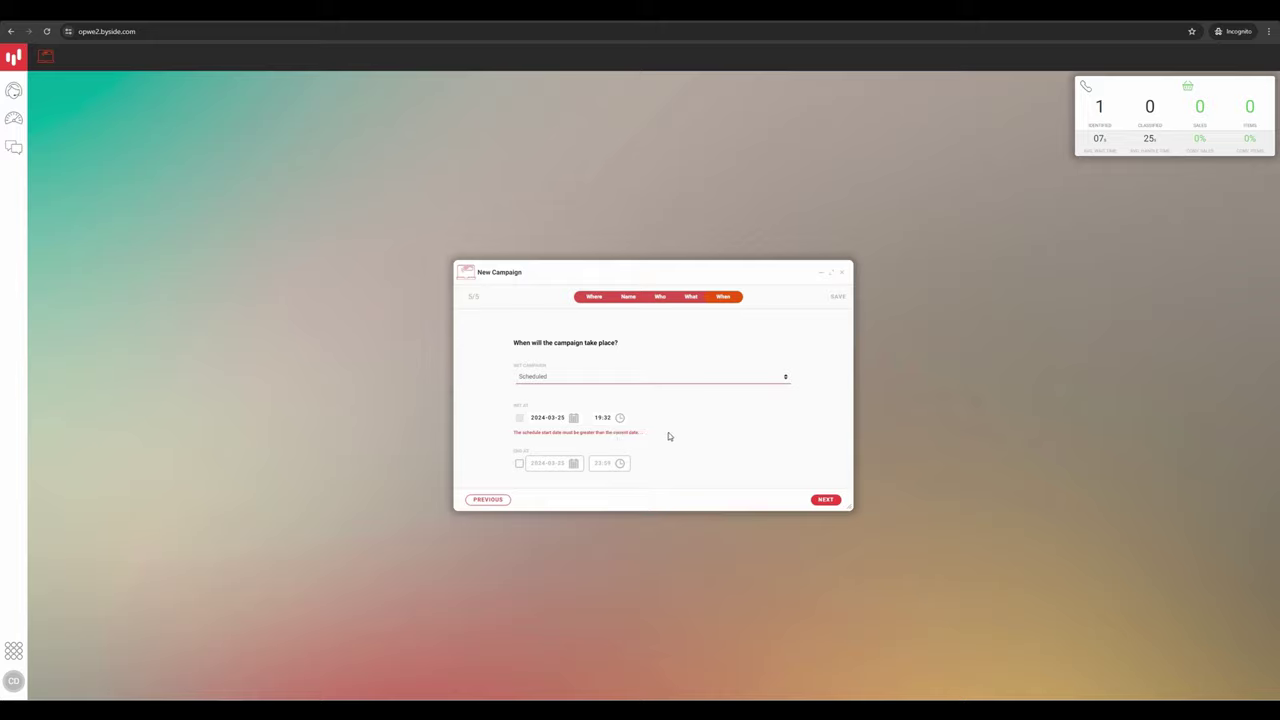
left_click(616, 376)
left_click(567, 404)
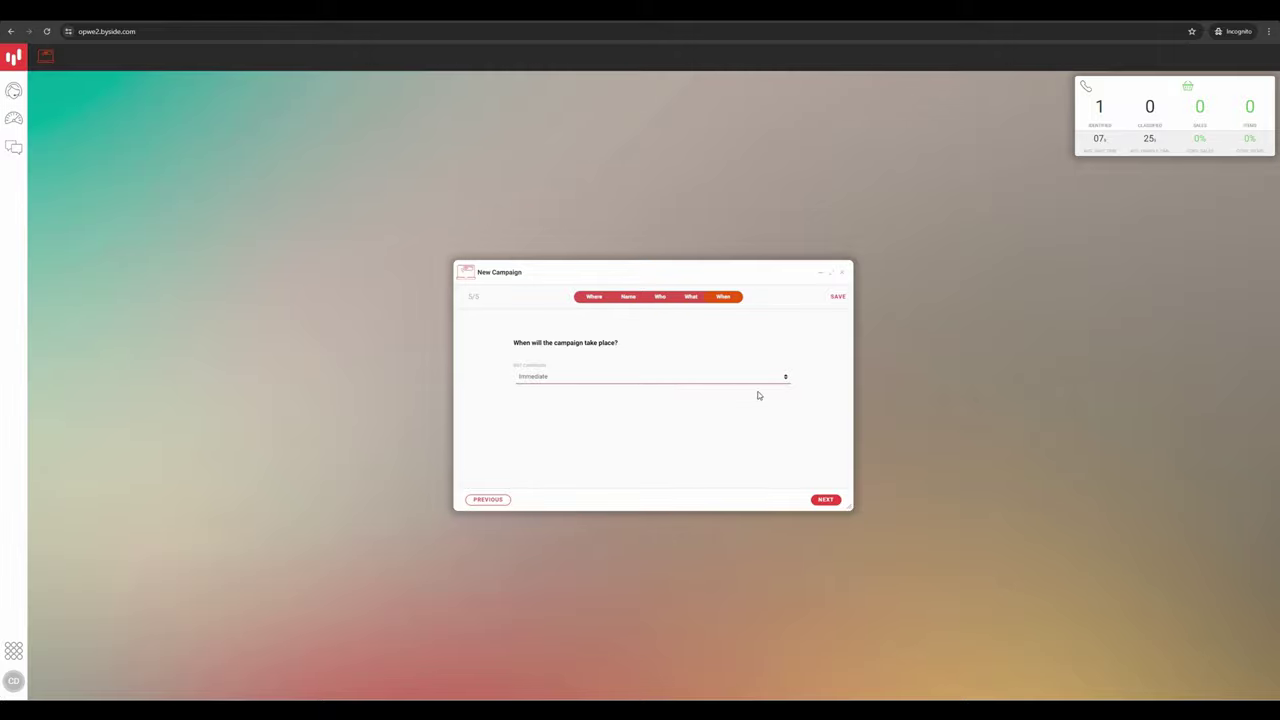
Finish and start the immediate Unhpy_Cust_01 campaign, and review its configuration and results.
left_click(826, 500)
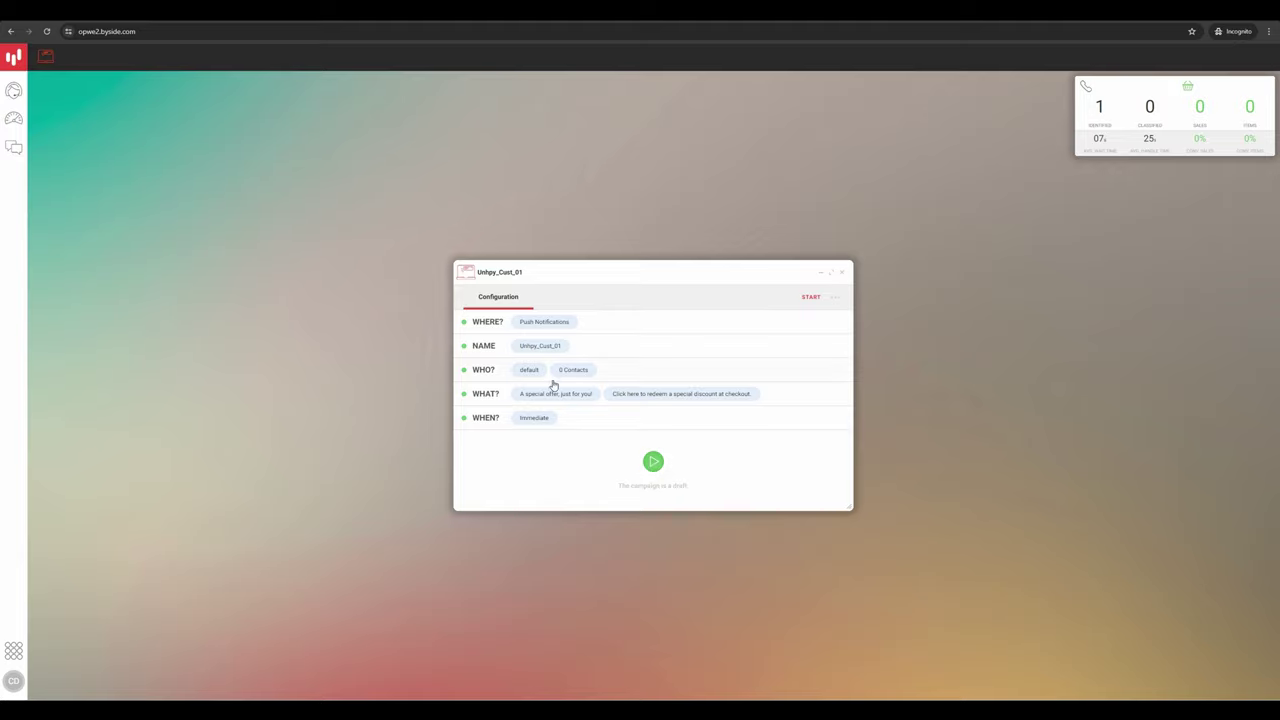
left_click(652, 461)
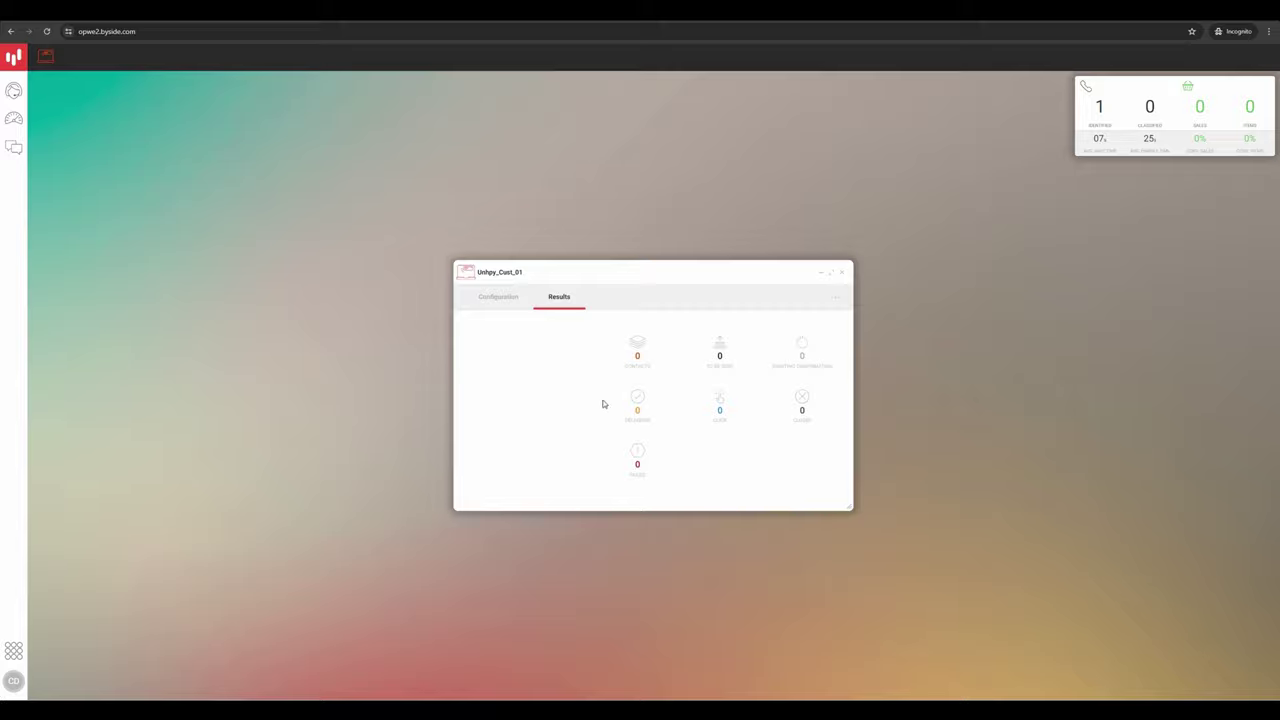
left_click(506, 298)
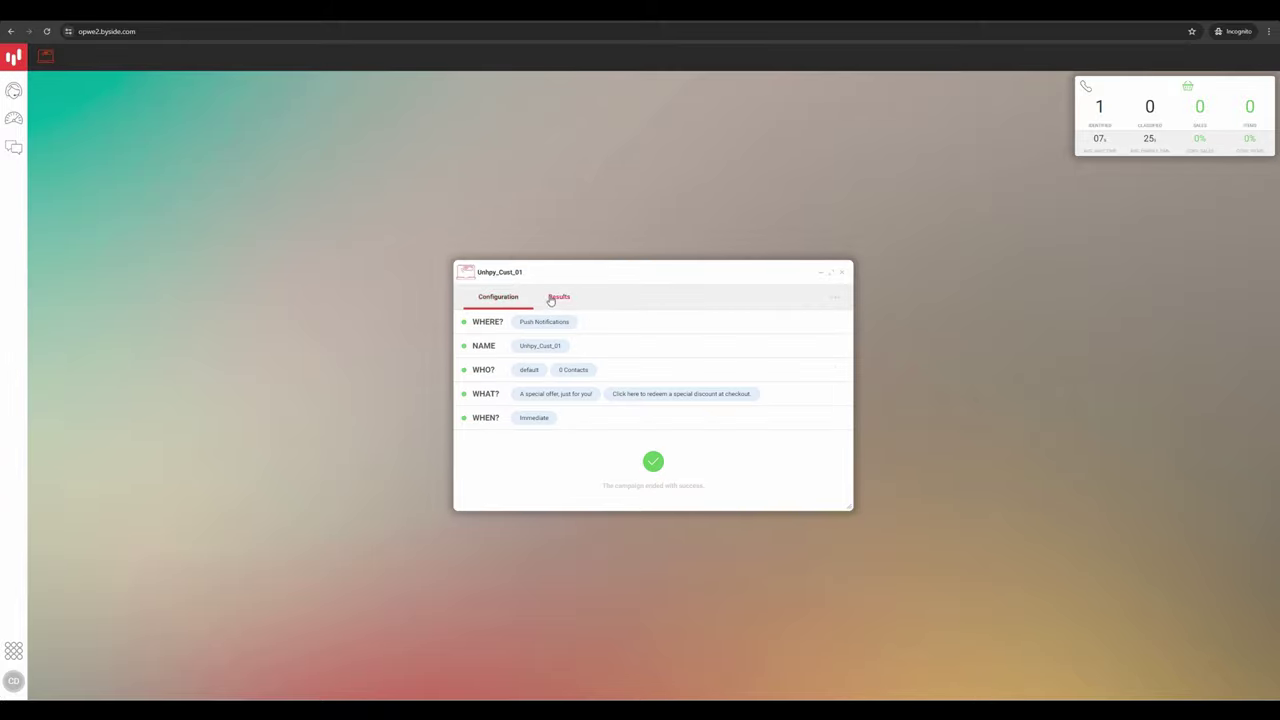
left_click(554, 298)
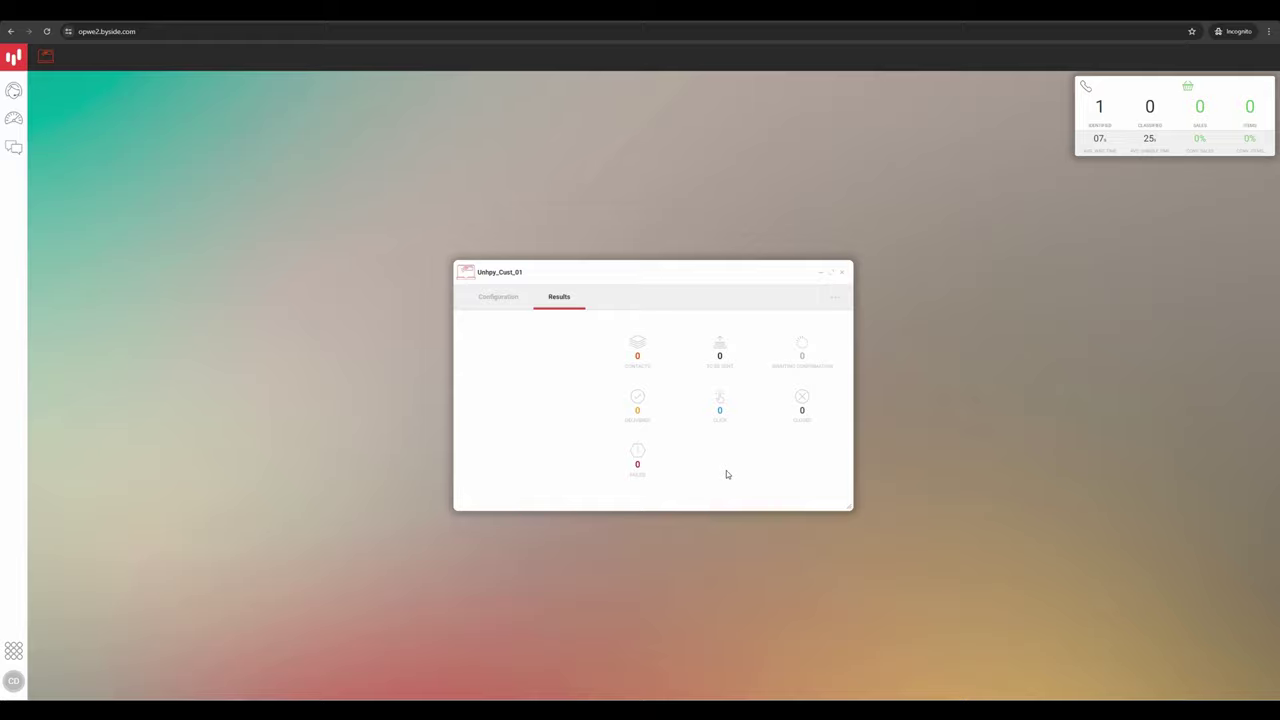